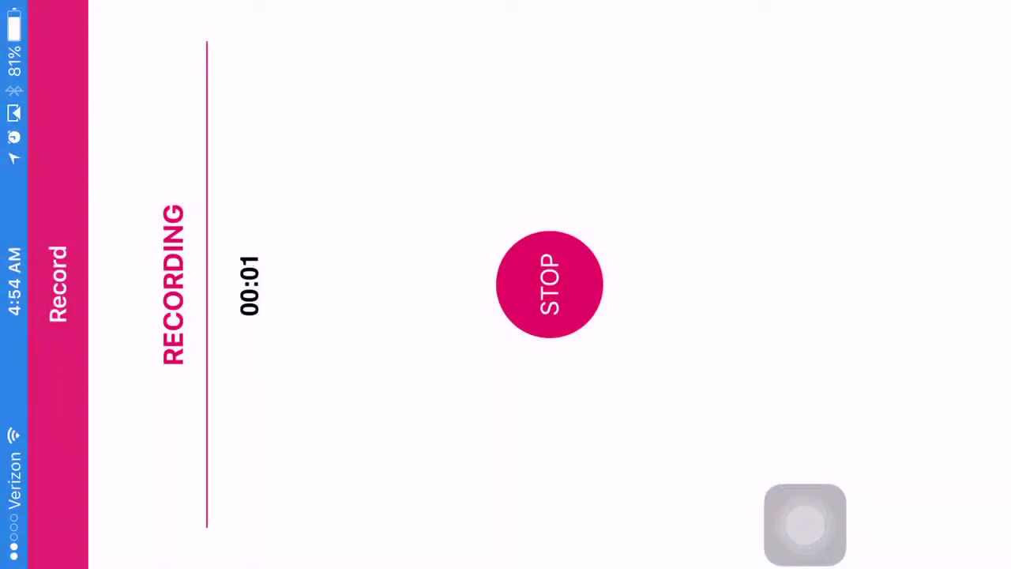
Launch the Documents app from the second page of the Recording folder
left_click(805, 525)
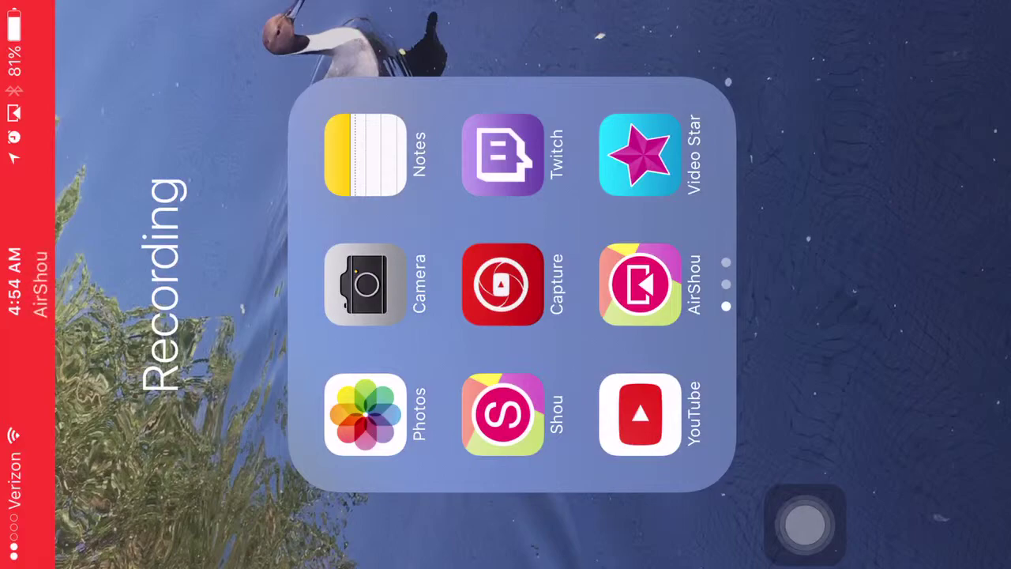
left_click(805, 524)
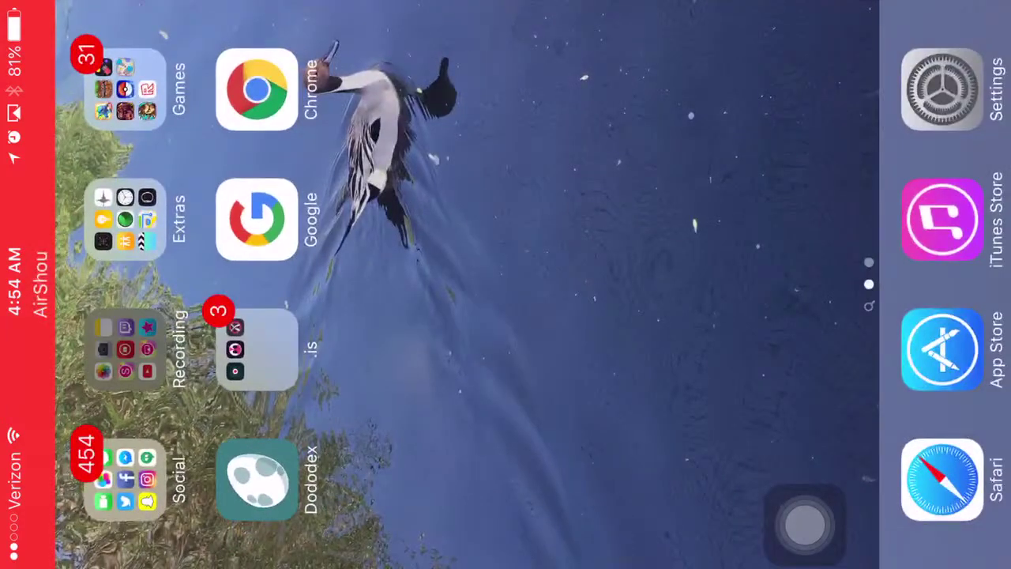
left_click(124, 350)
left_click_drag(506, 173, 505, 411)
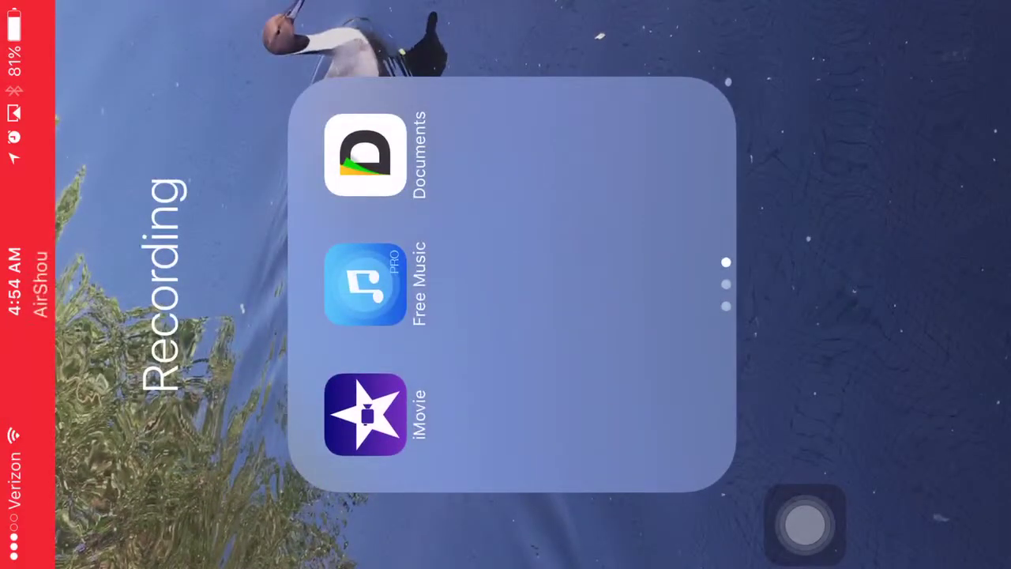
left_click(365, 155)
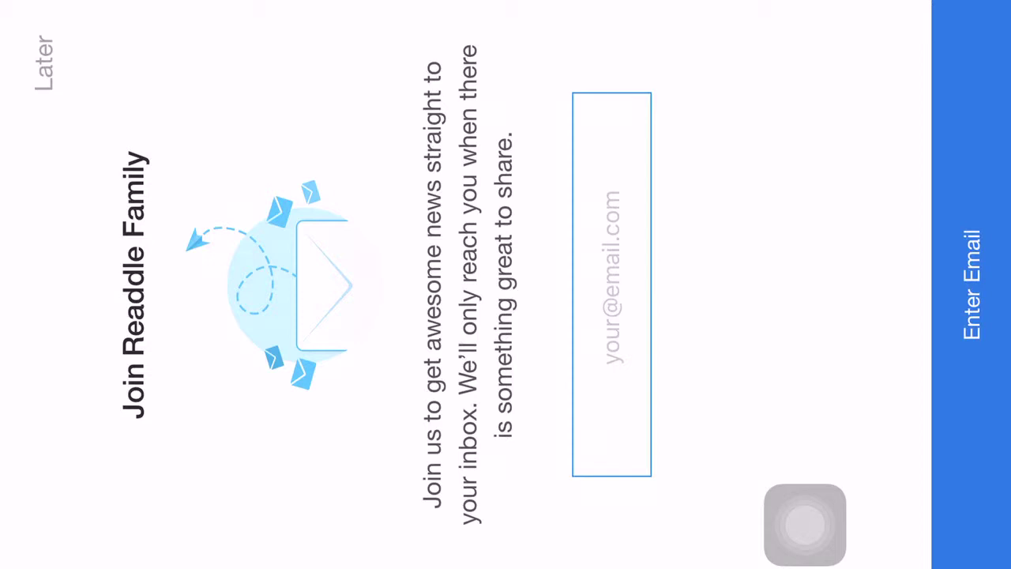
Enter an email address in the Readdle newsletter sign-up field
type("tbf")
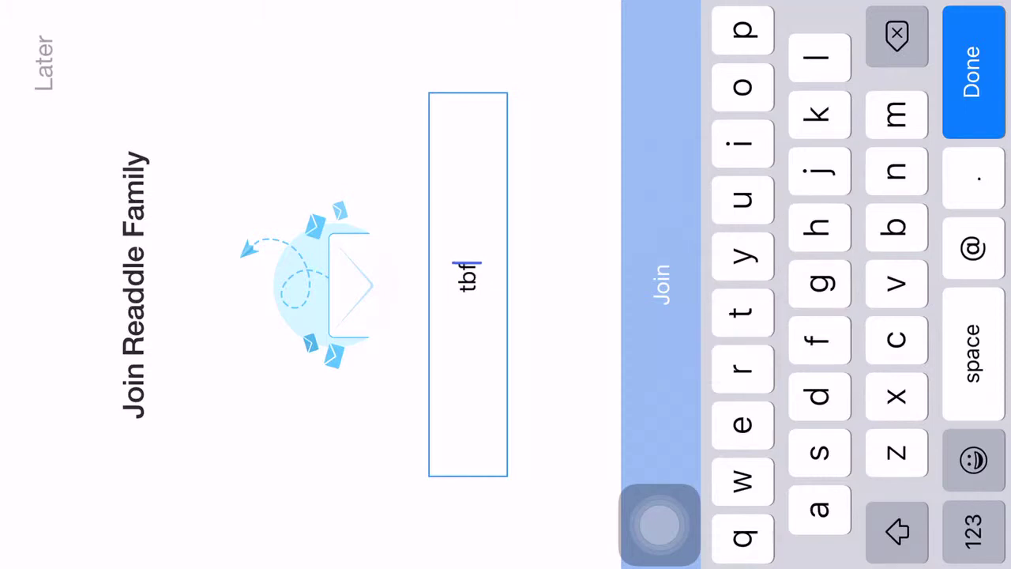
type("l")
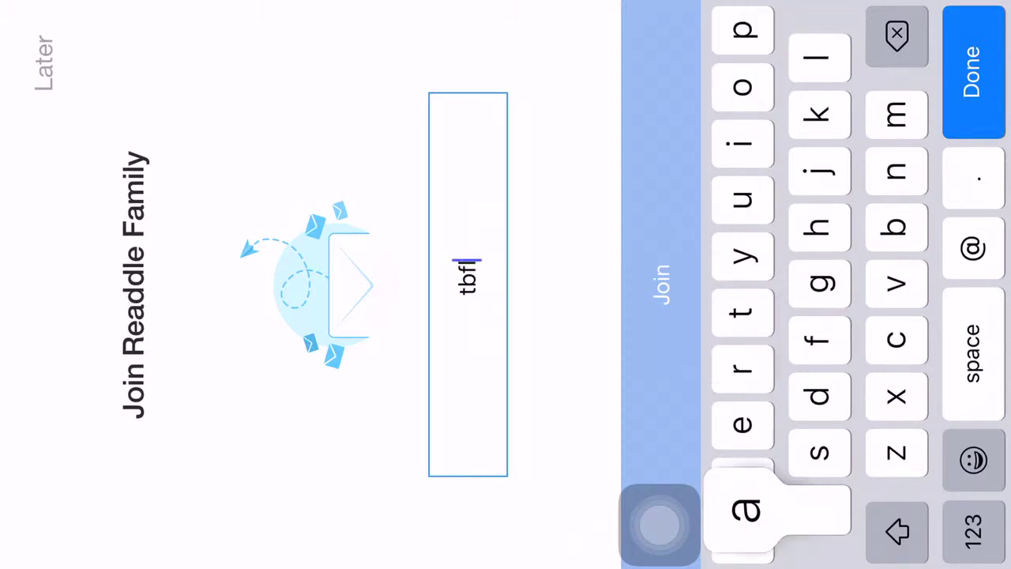
type("amexbox")
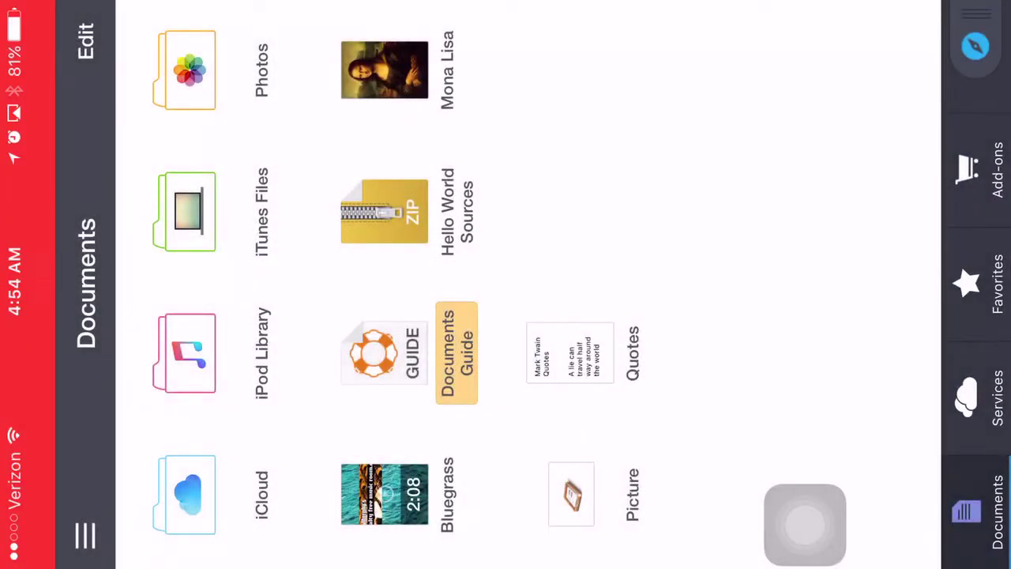
Pull the file grid down to reveal the header and open the built-in web browser
scroll(522, 284, "up", 3)
scroll(522, 284, "down", 2)
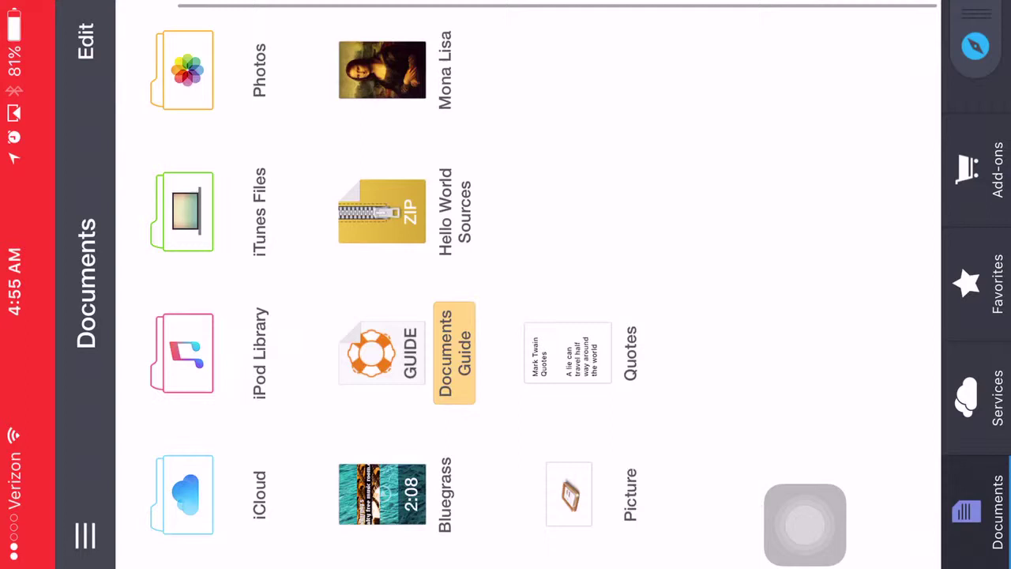
scroll(522, 285, "up", 2)
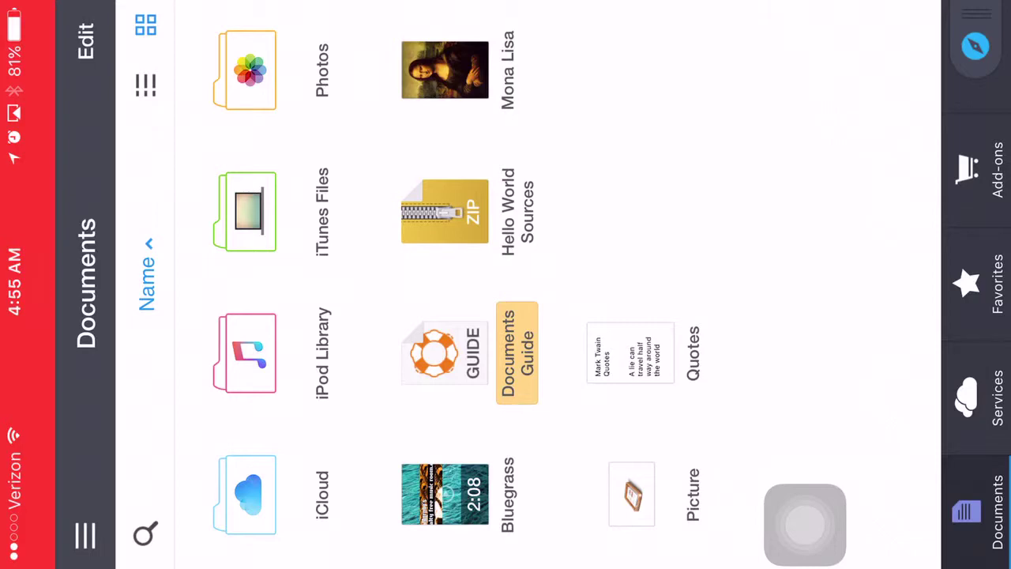
left_click(976, 45)
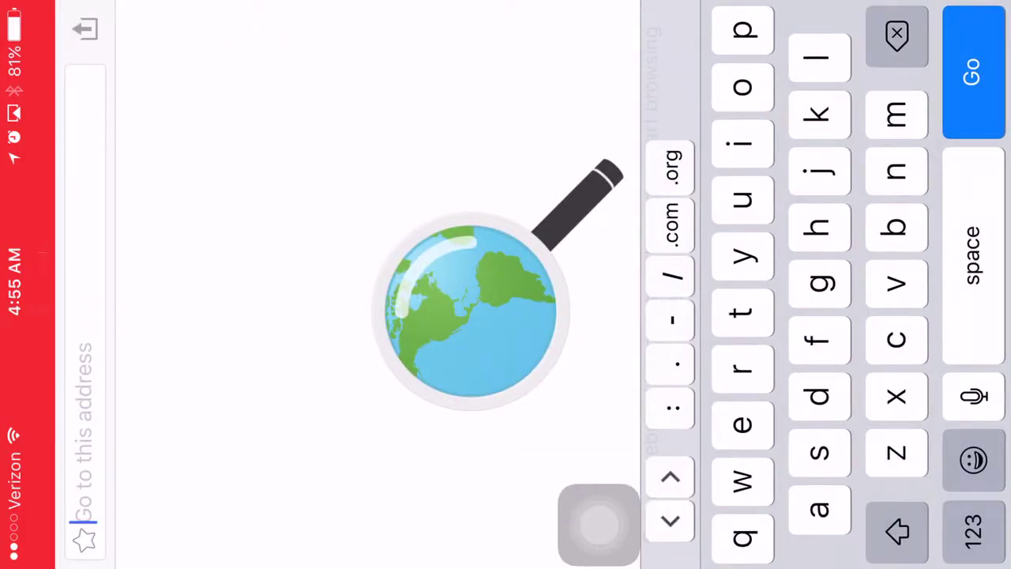
Search for 'savefromnet' and open the savefrom.net result
type("savefr")
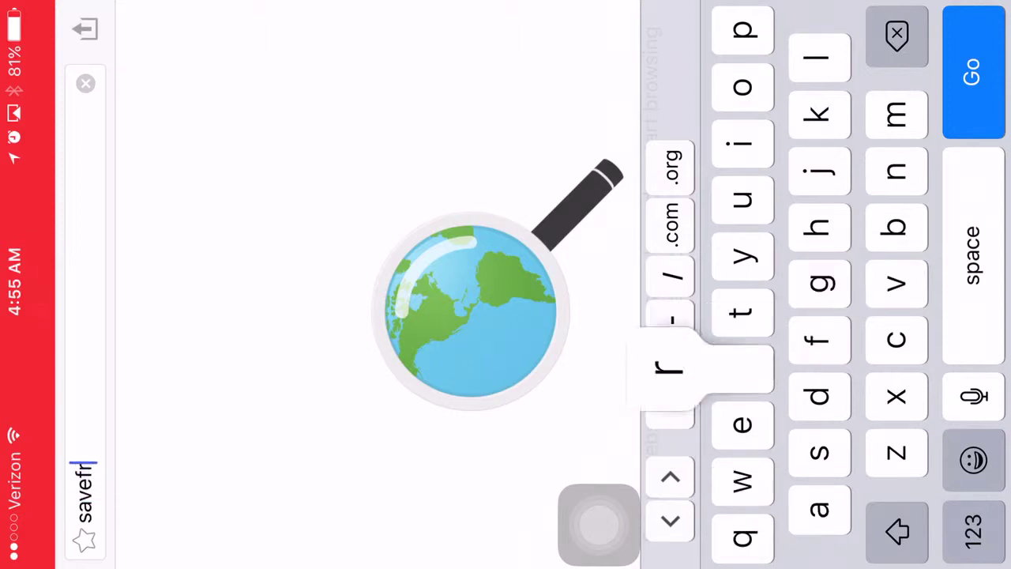
type("om")
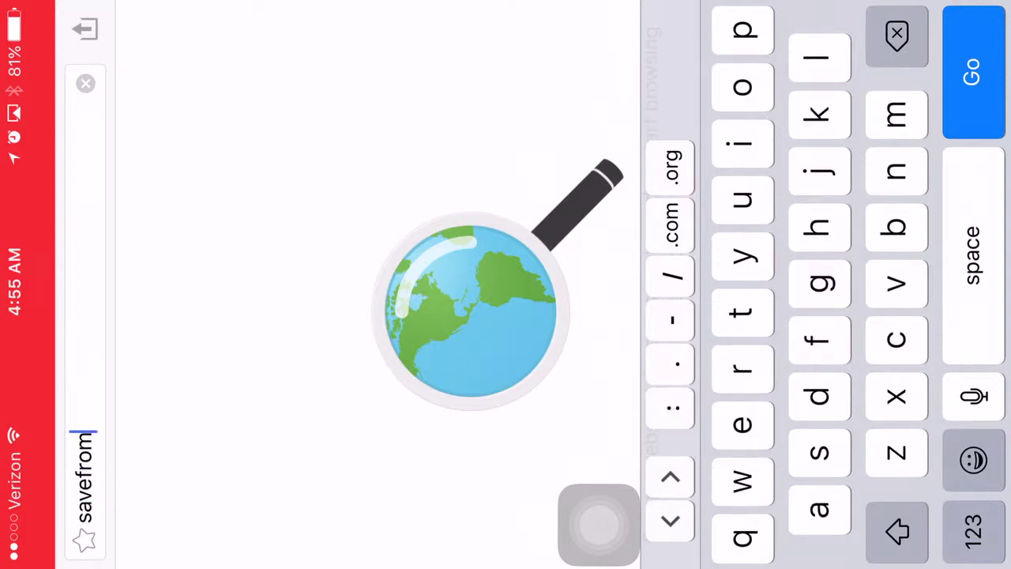
type("net")
left_click(974, 71)
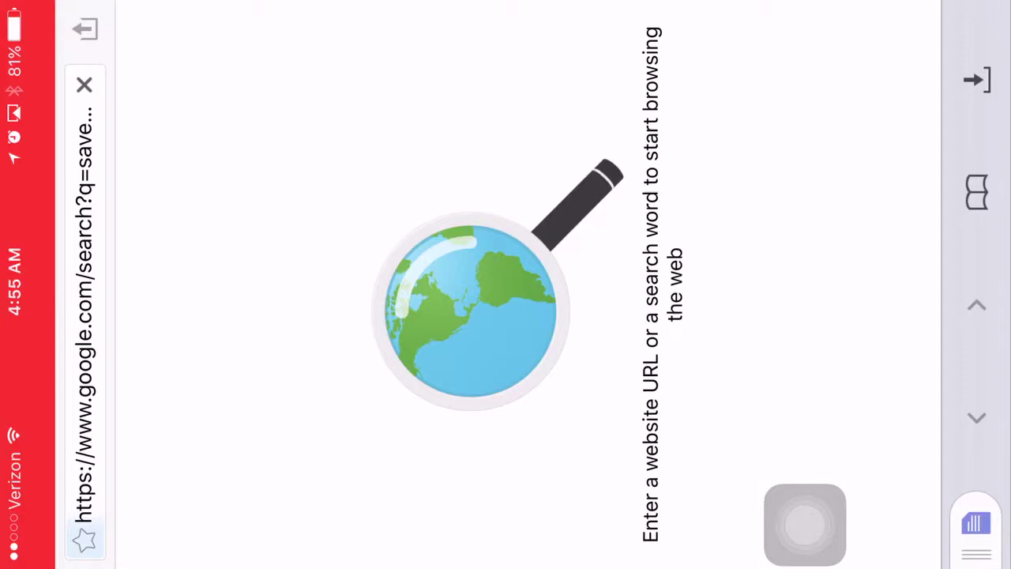
left_click(364, 355)
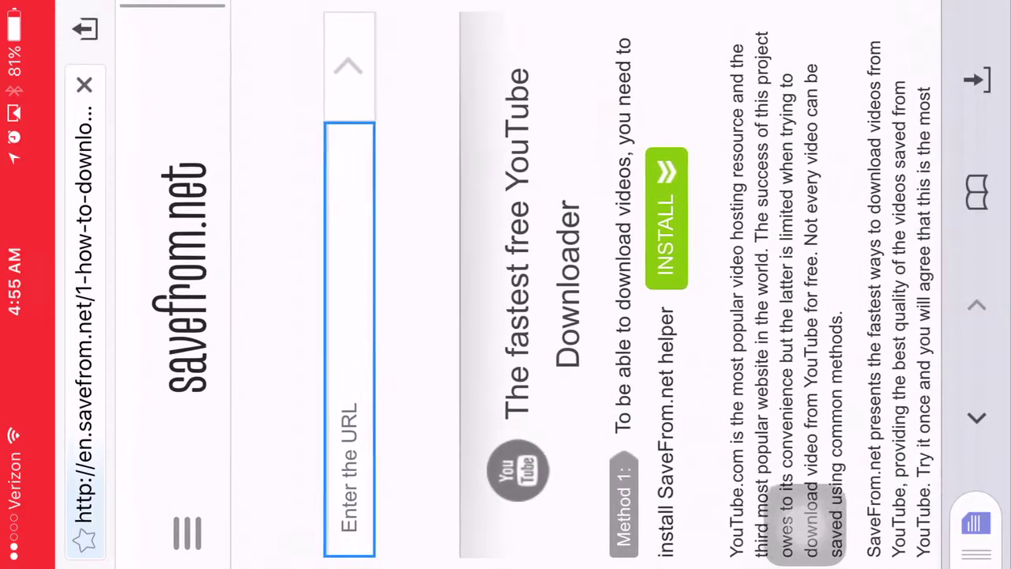
Switch to the AirShou screen recorder, then return to the home screen
key("super")
key("super")
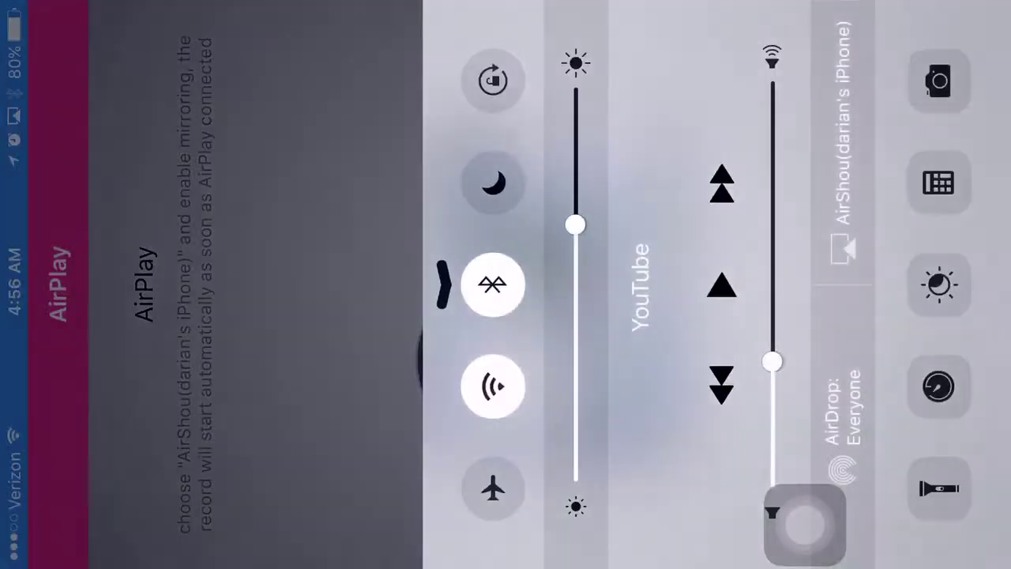
left_click(550, 284)
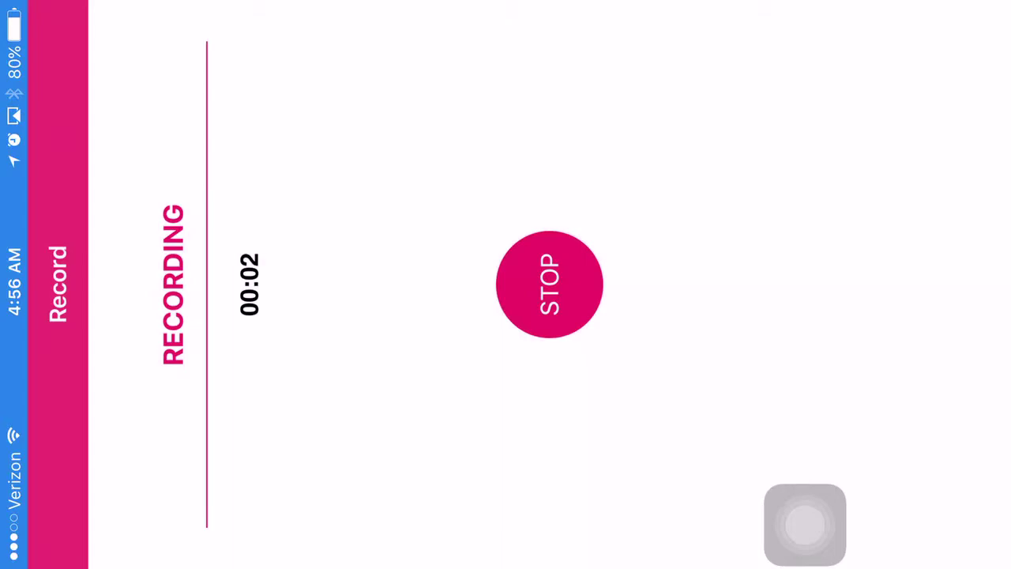
key("super")
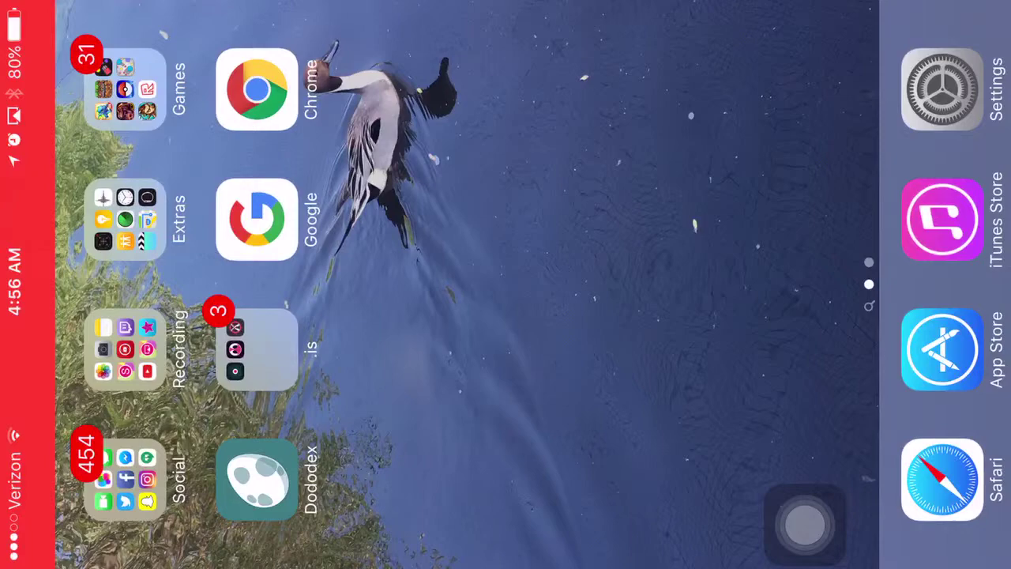
Launch Free Music from the Recording folder, then close it in the app switcher
left_click(125, 349)
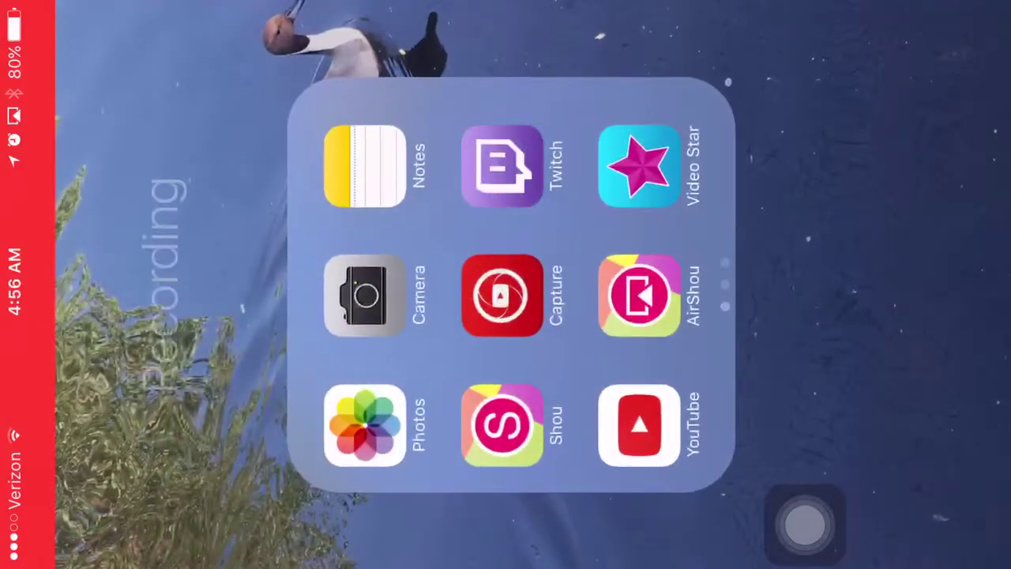
left_click_drag(506, 158, 505, 434)
left_click(365, 284)
double_click(805, 525)
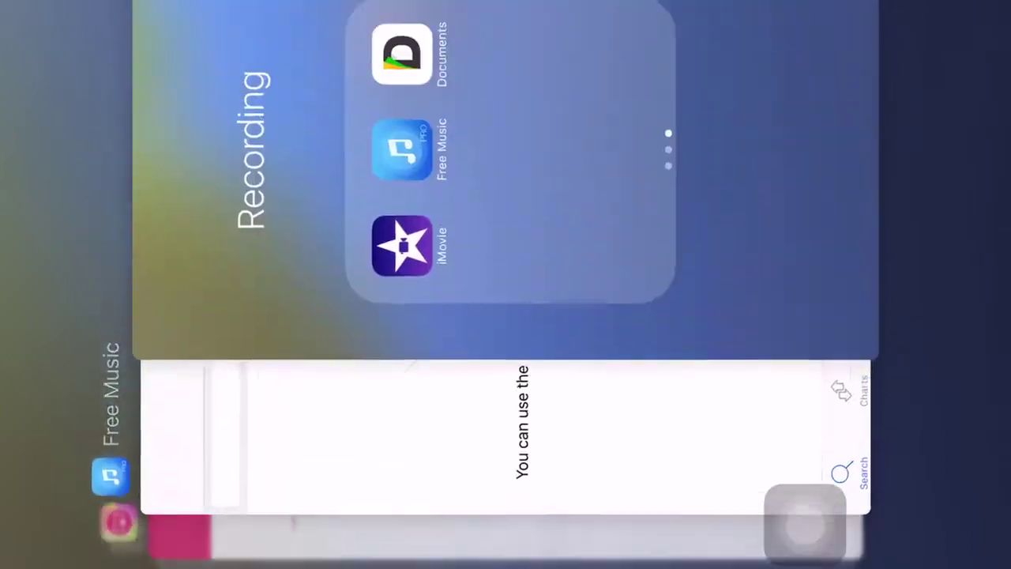
left_click(506, 435)
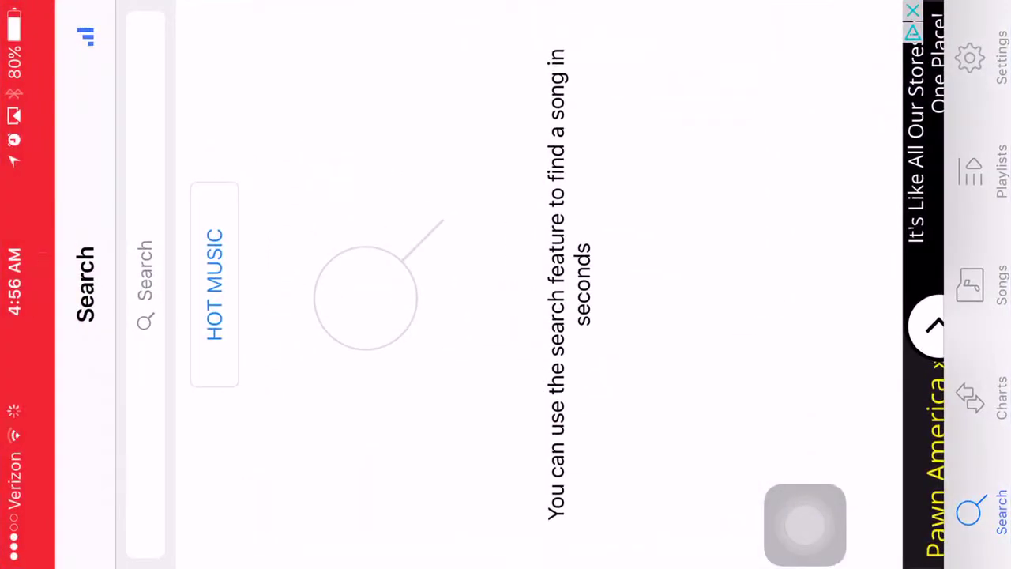
double_click(804, 525)
left_click(804, 525)
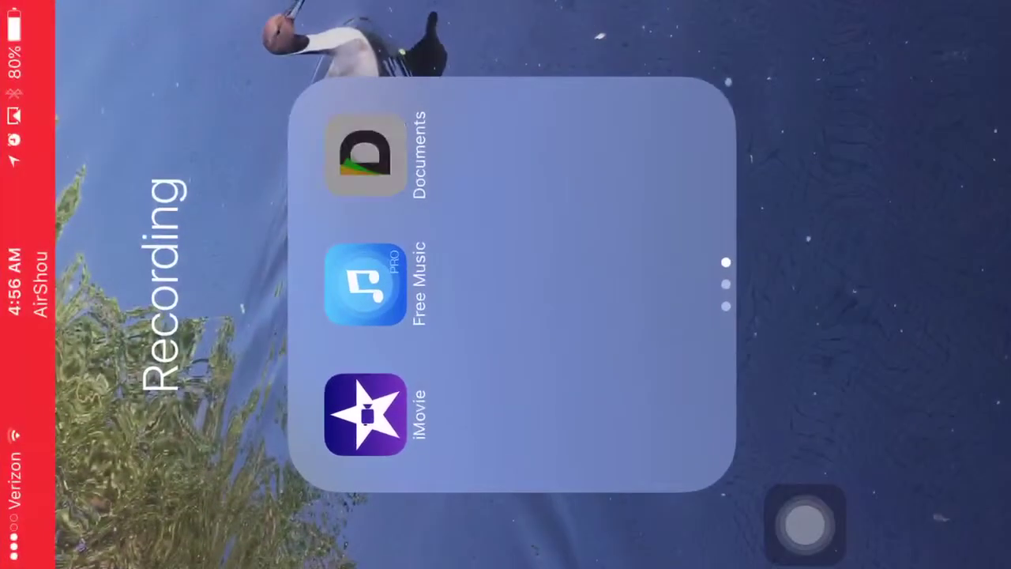
Focus the savefrom.net link field and copy the video link from the YouTube app
left_click(365, 154)
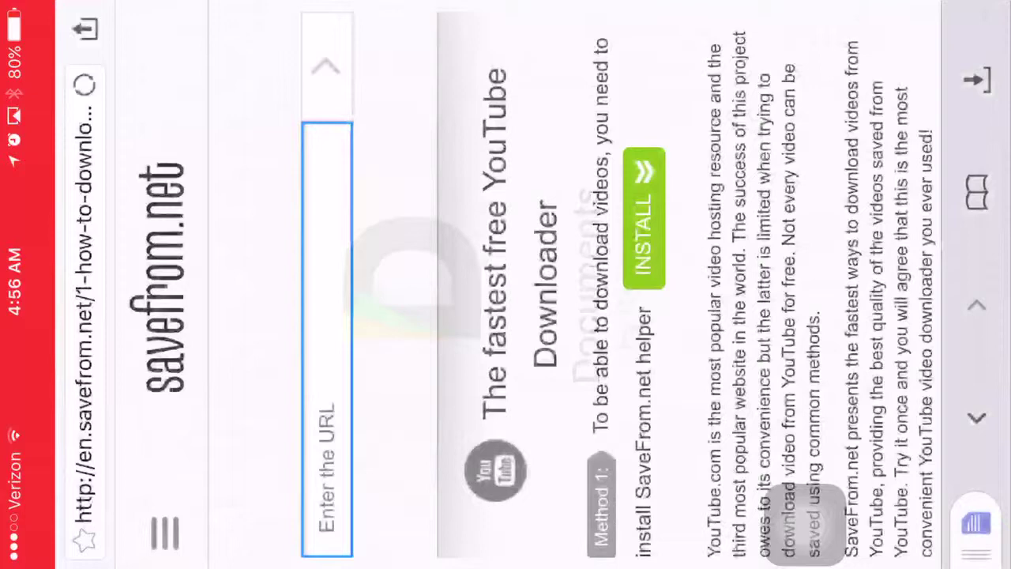
left_click(327, 340)
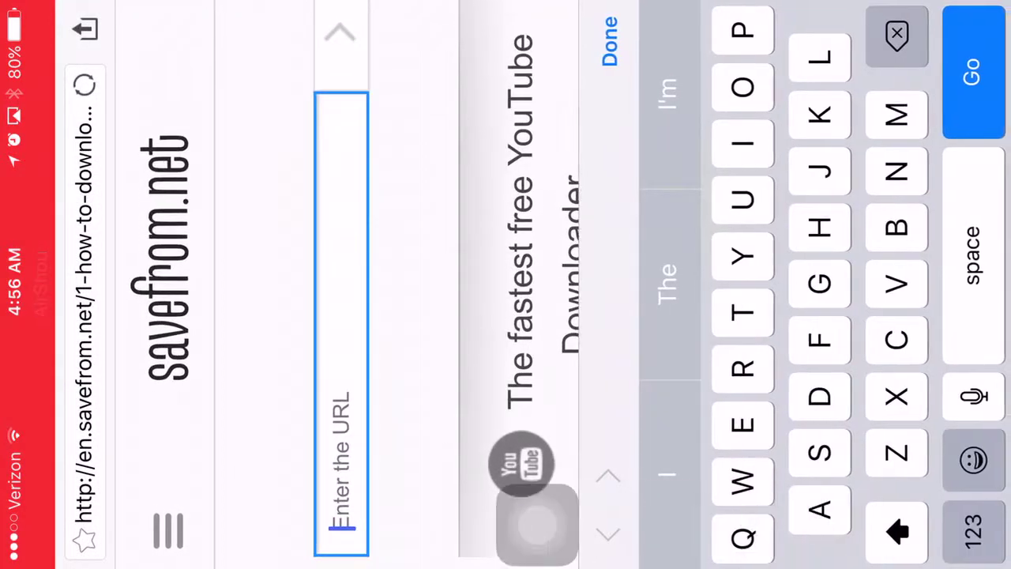
left_click(340, 229)
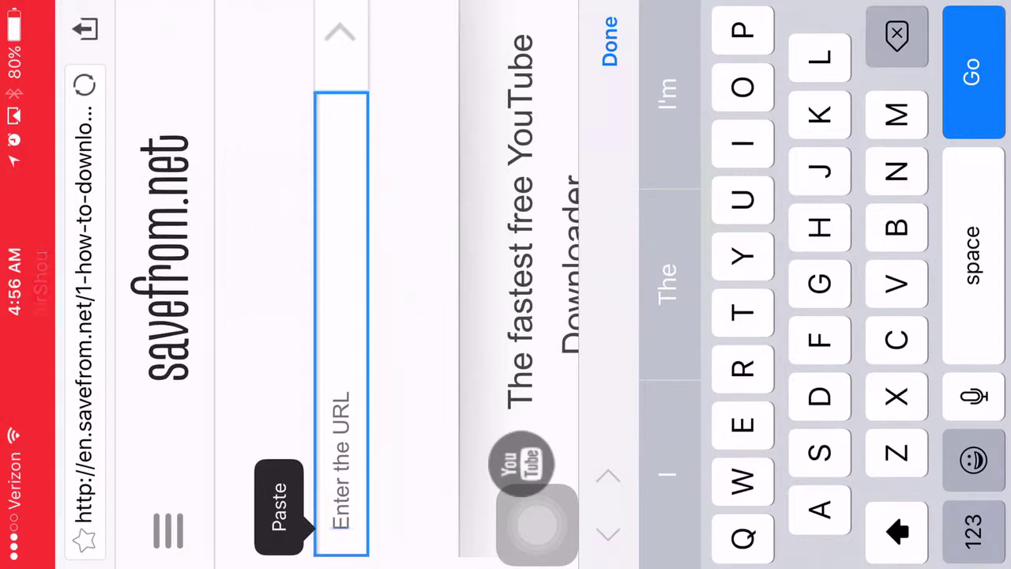
double_click(538, 525)
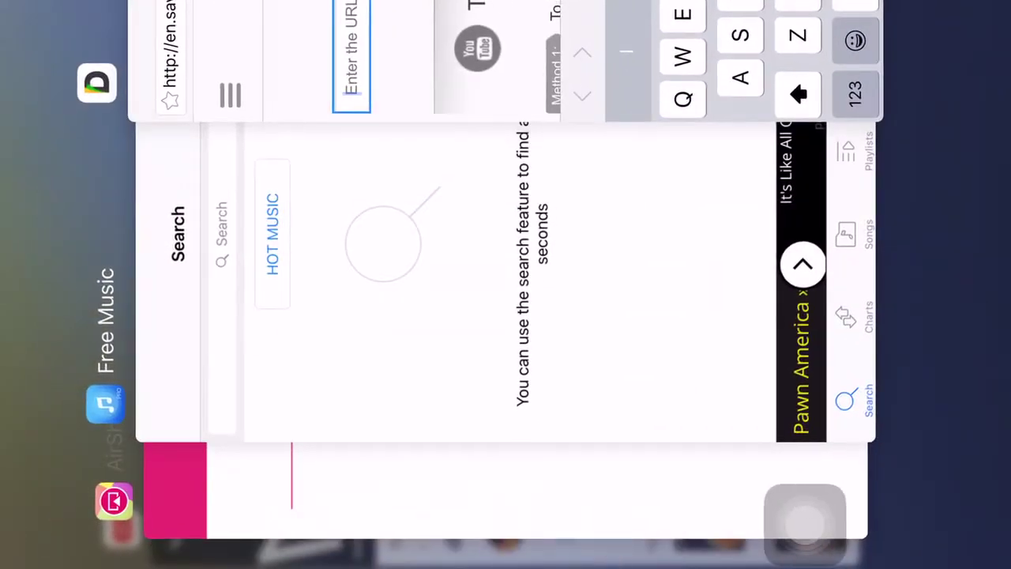
left_click_drag(506, 490, 506, 126)
left_click(434, 364)
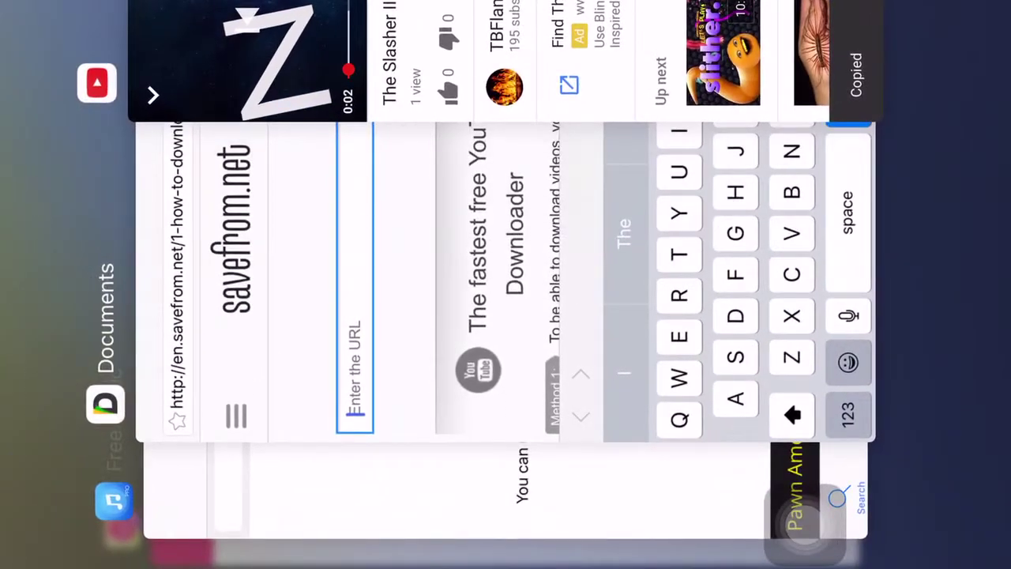
left_click(372, 293)
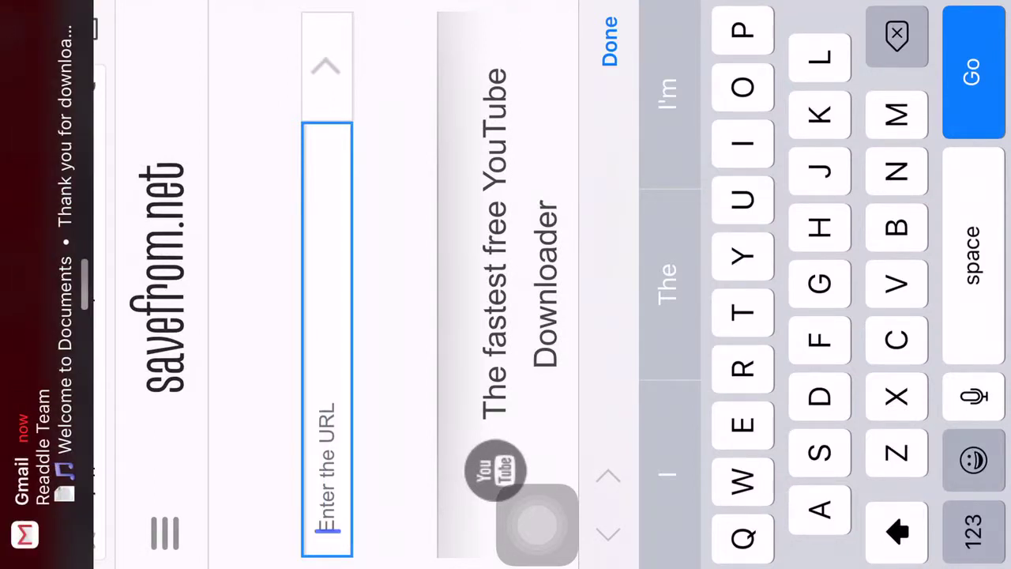
left_click(326, 226)
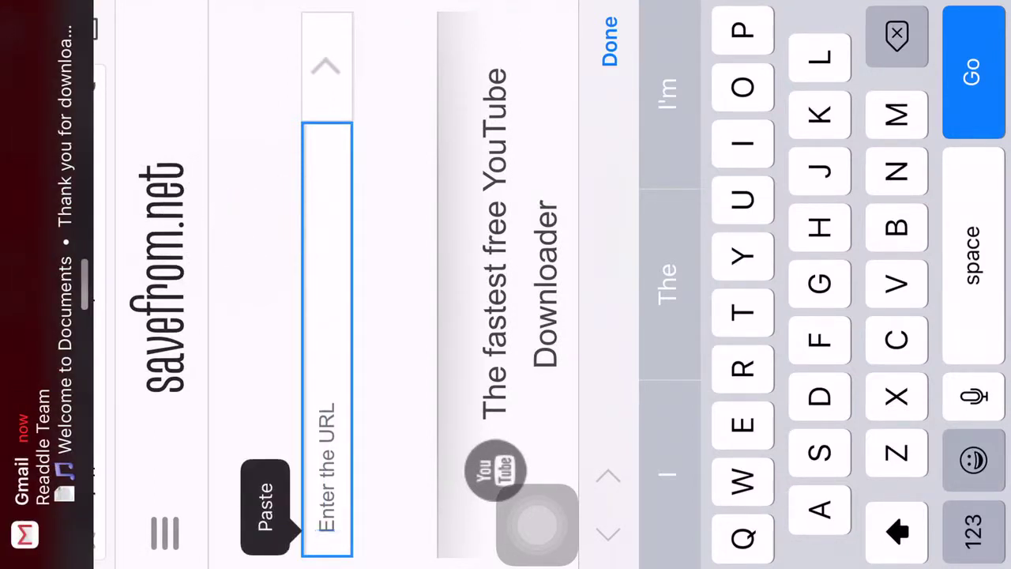
left_click(265, 506)
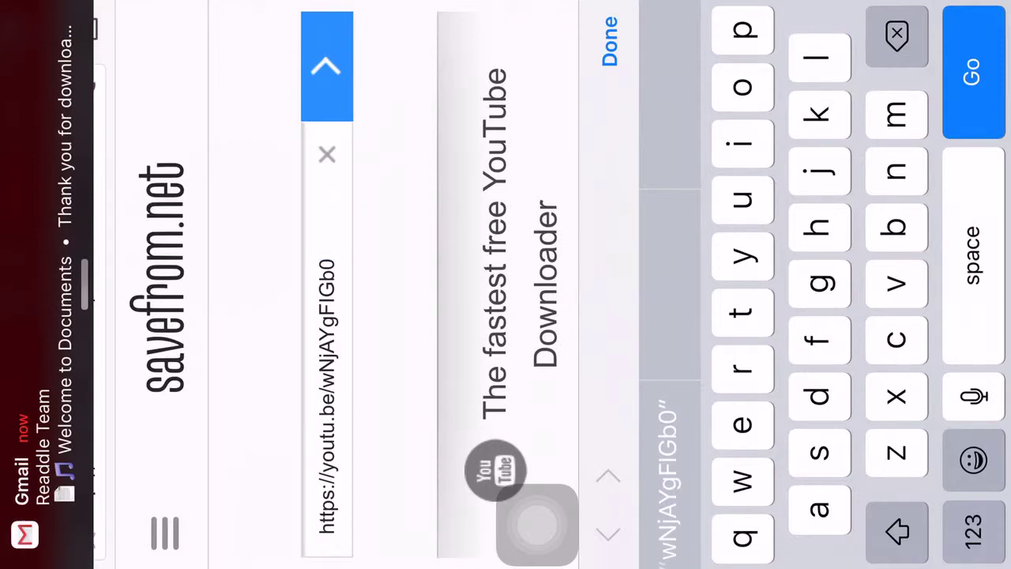
Submit the link and load the Slasher III MP4 720p download option
key("Return")
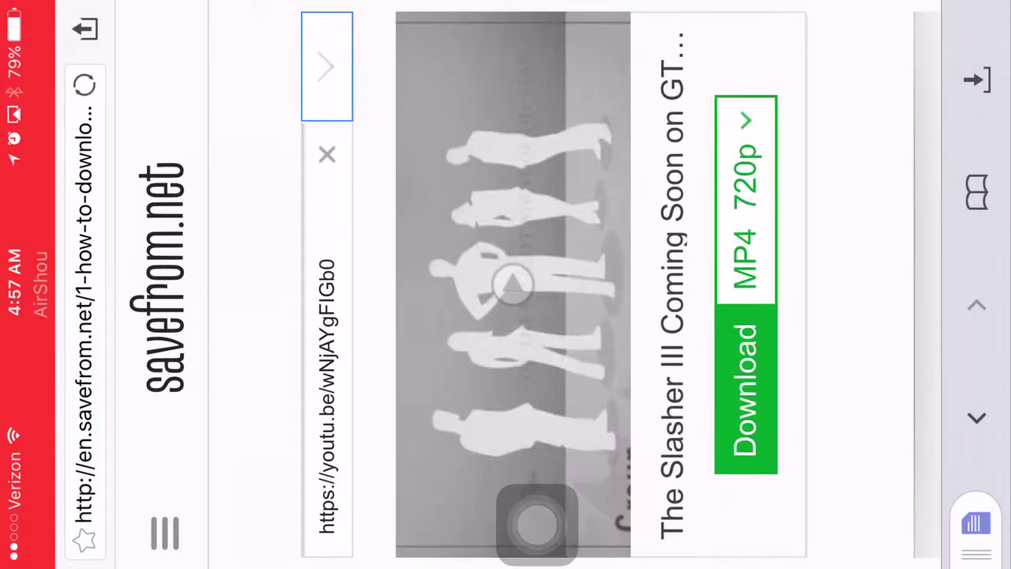
scroll(528, 284, "right", 2)
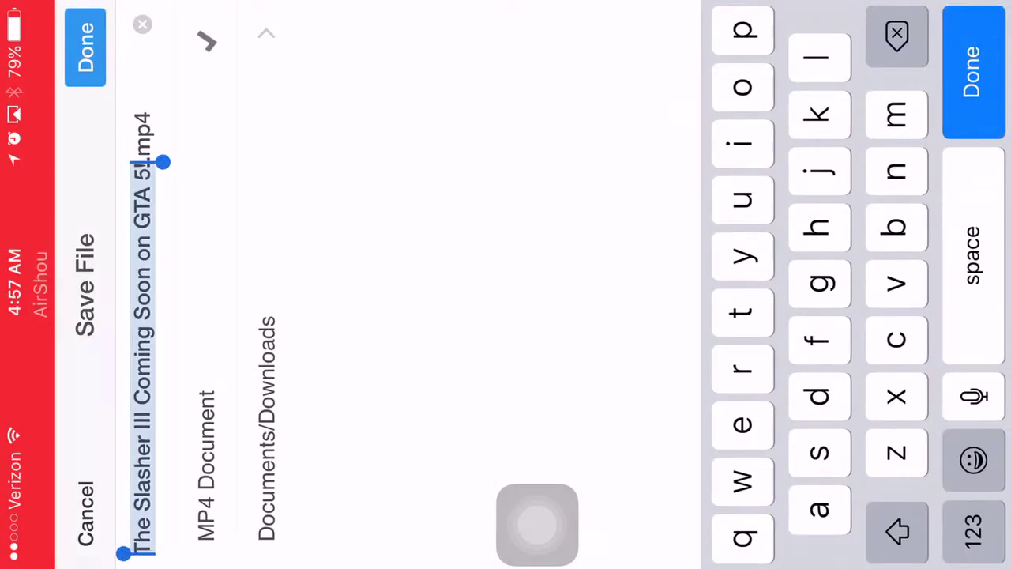
Save the video file to Downloads and dismiss the notifications prompt
key("Return")
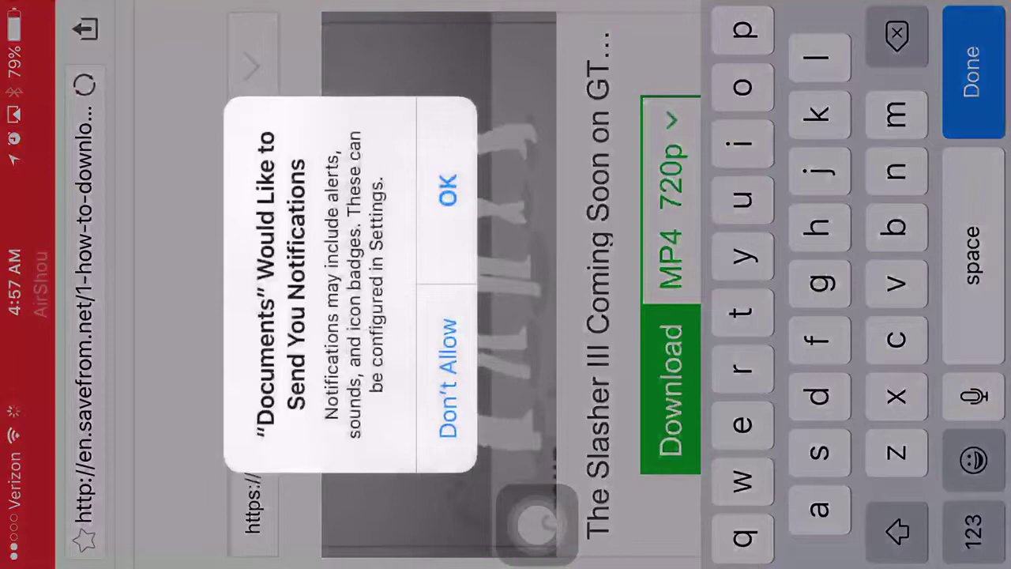
left_click(603, 191)
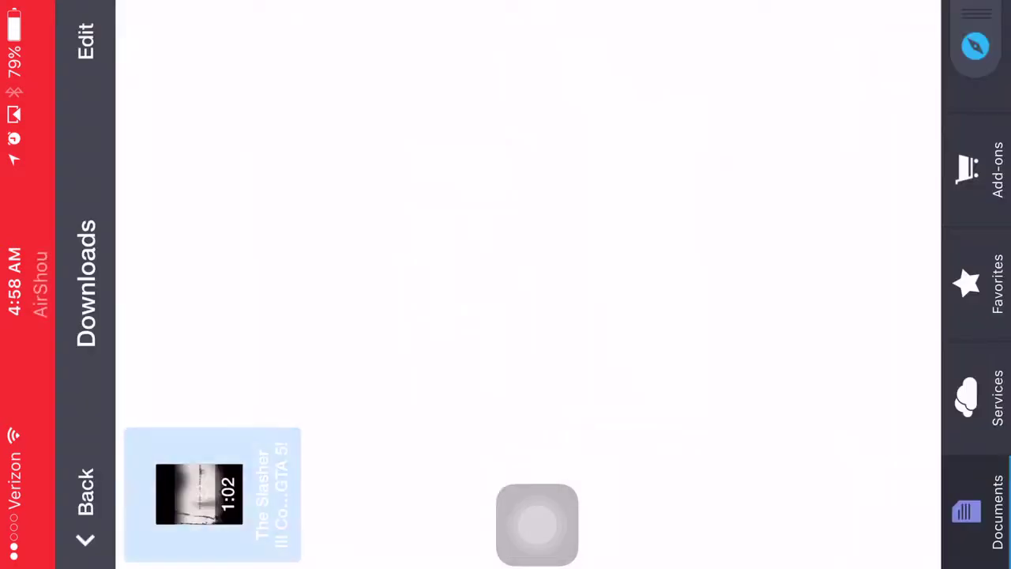
Play the downloaded 1:02 Slasher III video to check it
left_click(212, 494)
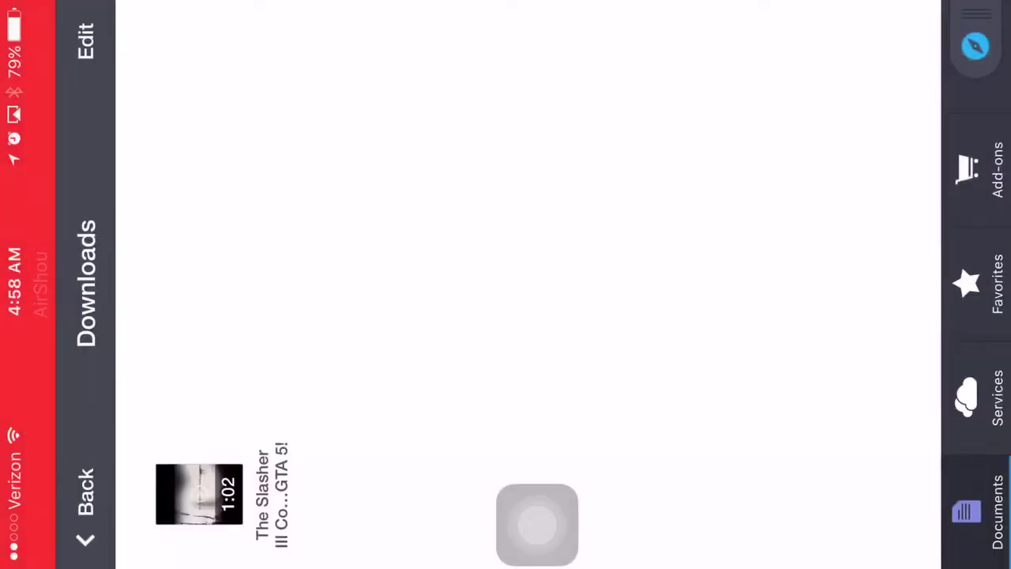
Drag the Slasher III video into Photos > Camera Roll, allowing photo access, then go home
left_click_drag(198, 494, 83, 521)
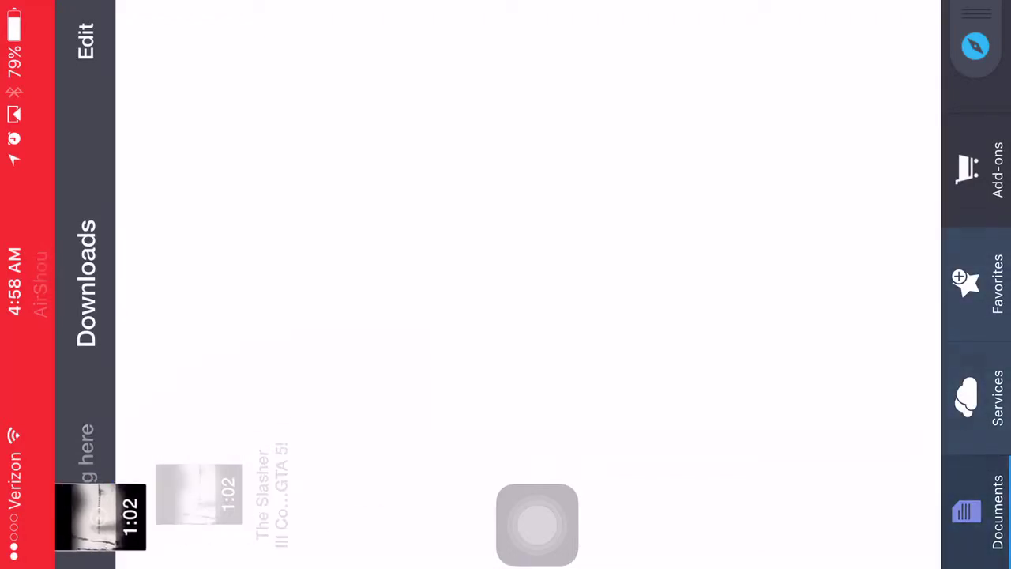
left_click(976, 509)
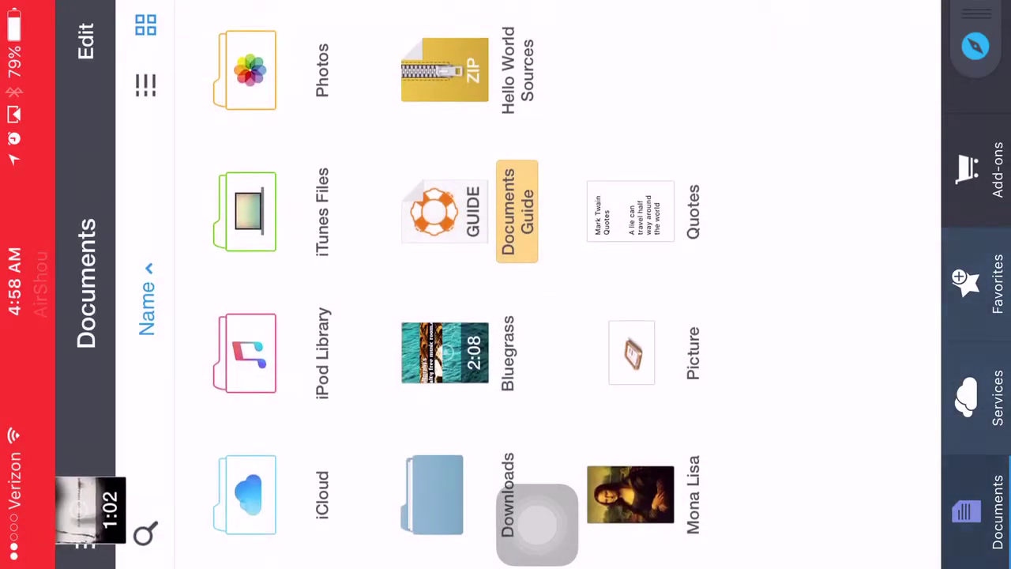
mouse_move(83, 522)
left_mouse_down()
mouse_move(75, 472)
mouse_move(258, 87)
mouse_move(277, 119)
left_mouse_up()
left_click(591, 190)
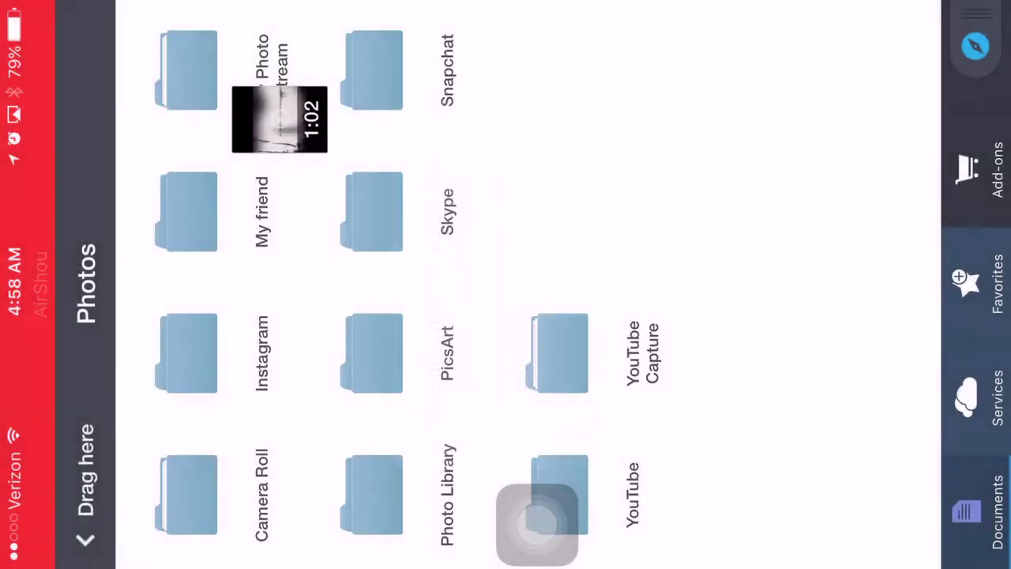
left_click_drag(277, 119, 198, 486)
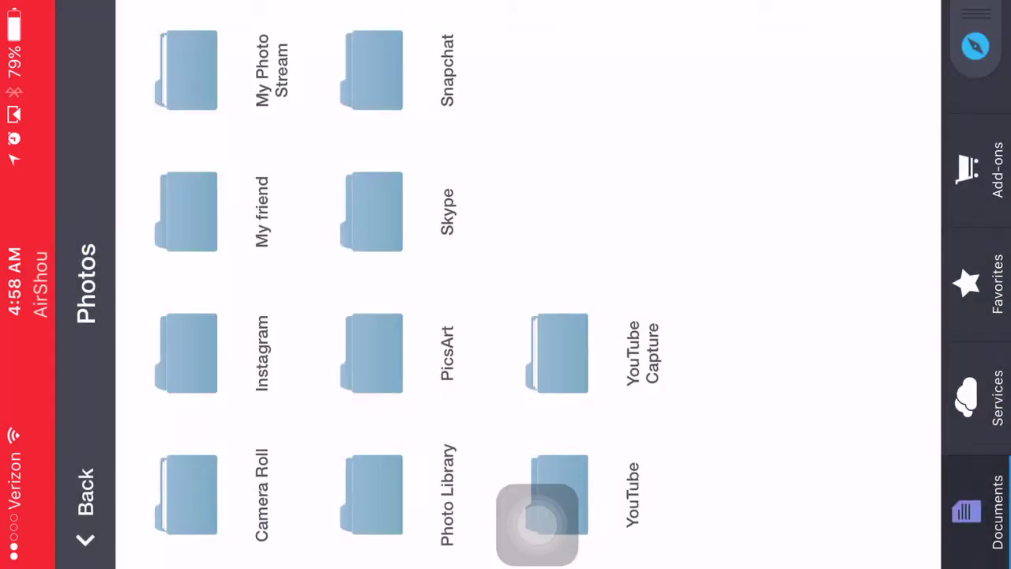
left_click(537, 524)
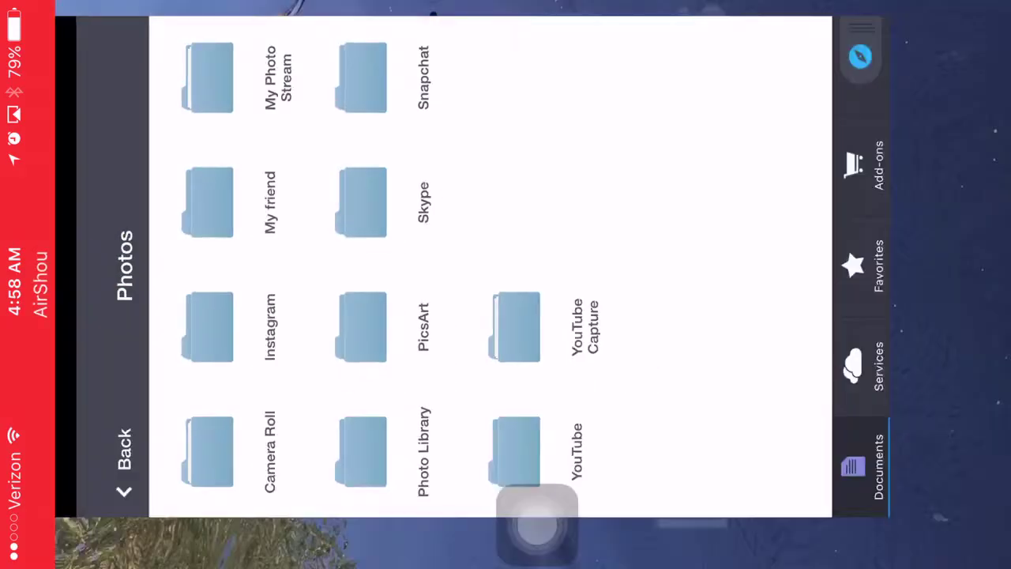
left_click(537, 525)
Launch Photos from the Recording folder and scroll Camera Roll down to the new 1:02 video
left_click(124, 478)
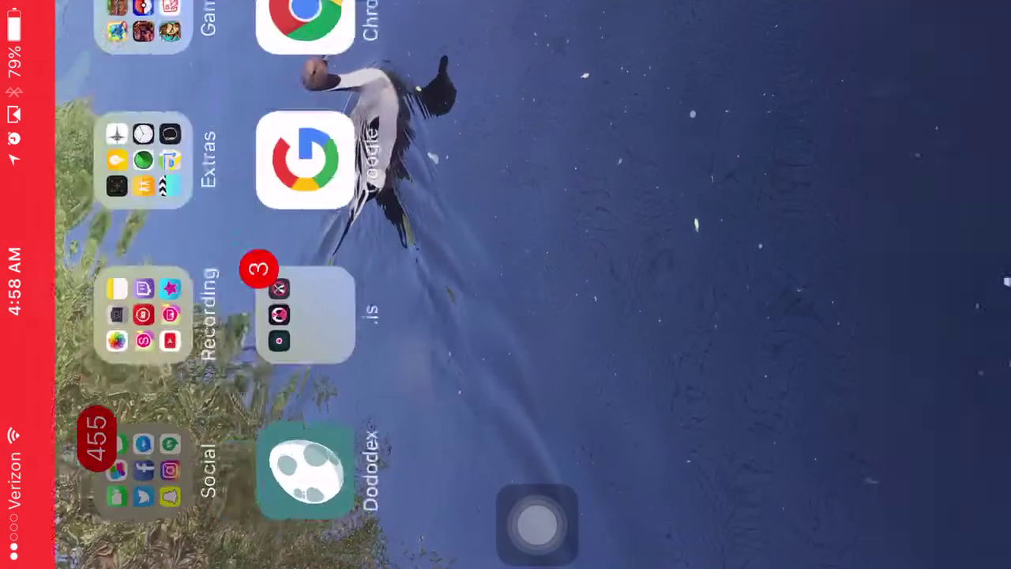
left_click(632, 316)
left_click(125, 478)
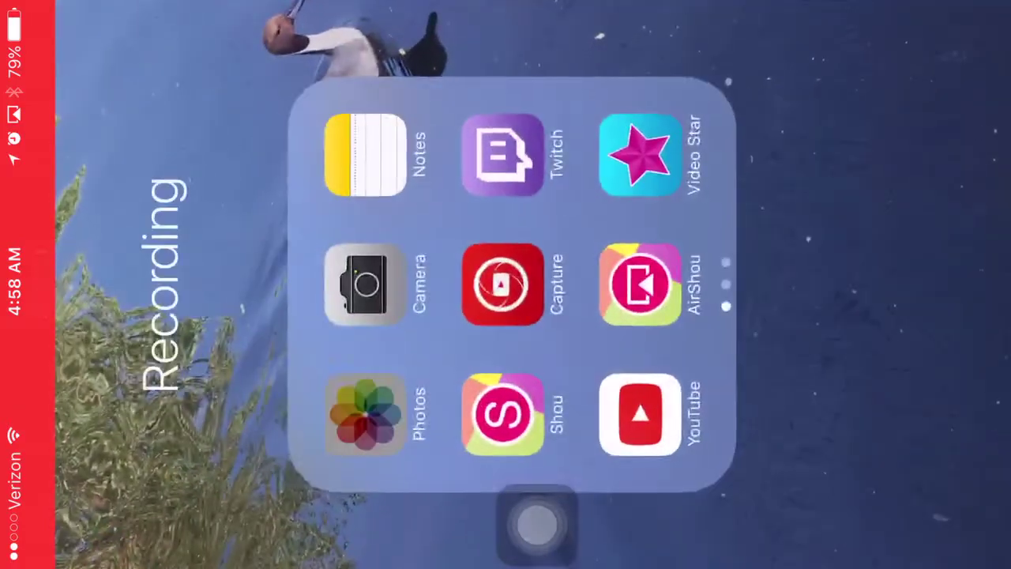
left_click(366, 416)
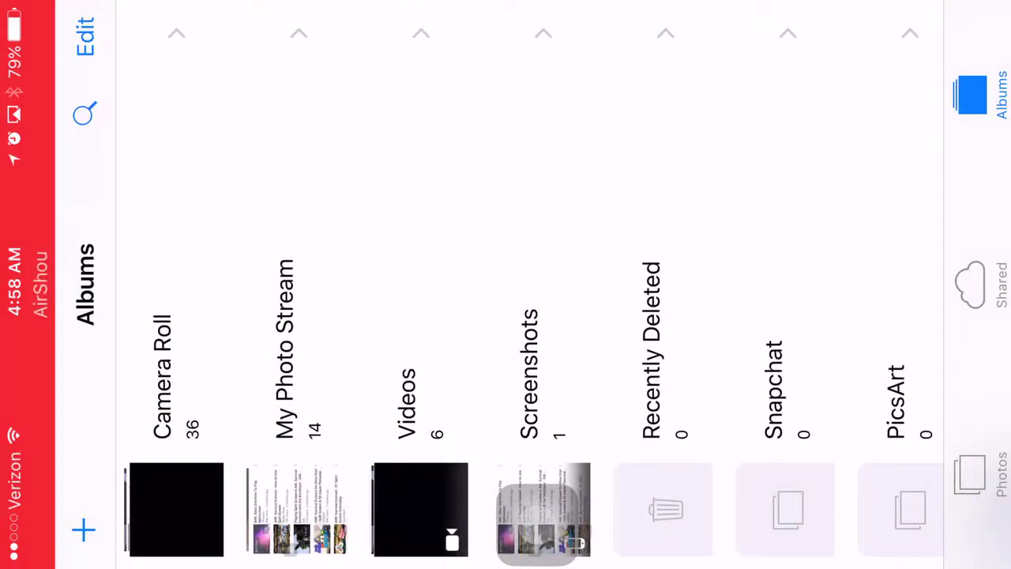
left_click(176, 509)
scroll(497, 284, "down", 5)
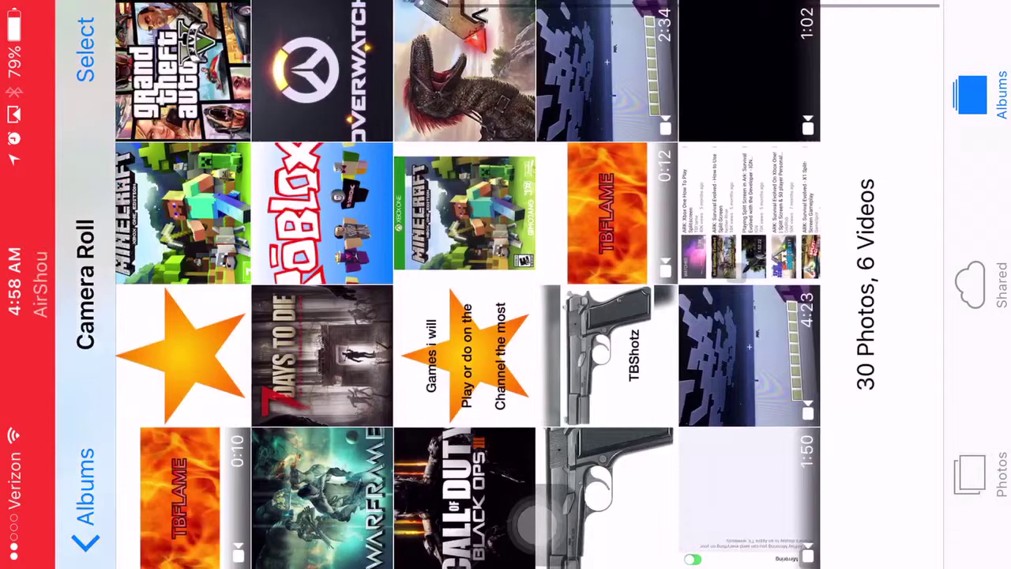